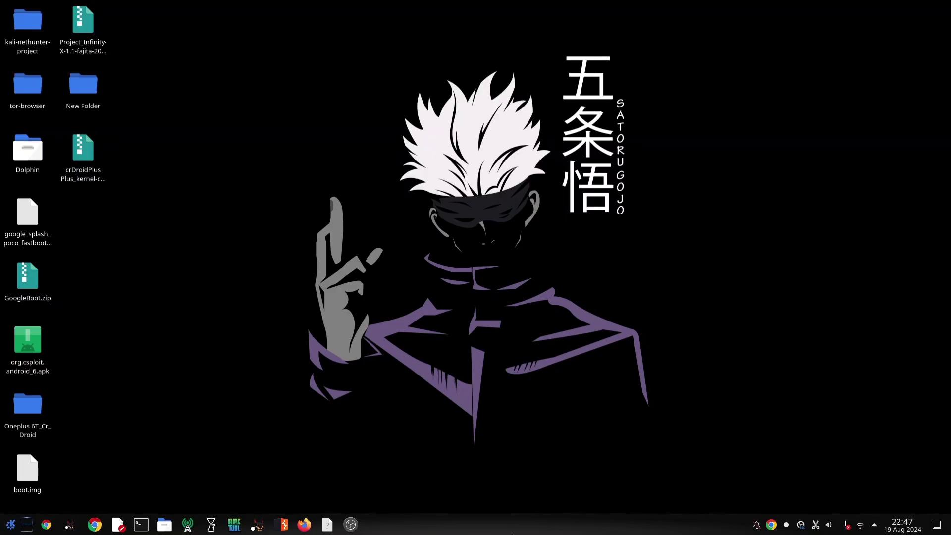
- Switch to Chrome and read the spyhunt GitHub README, covering its features, installation commands, usage options and example scans
click(95, 524)
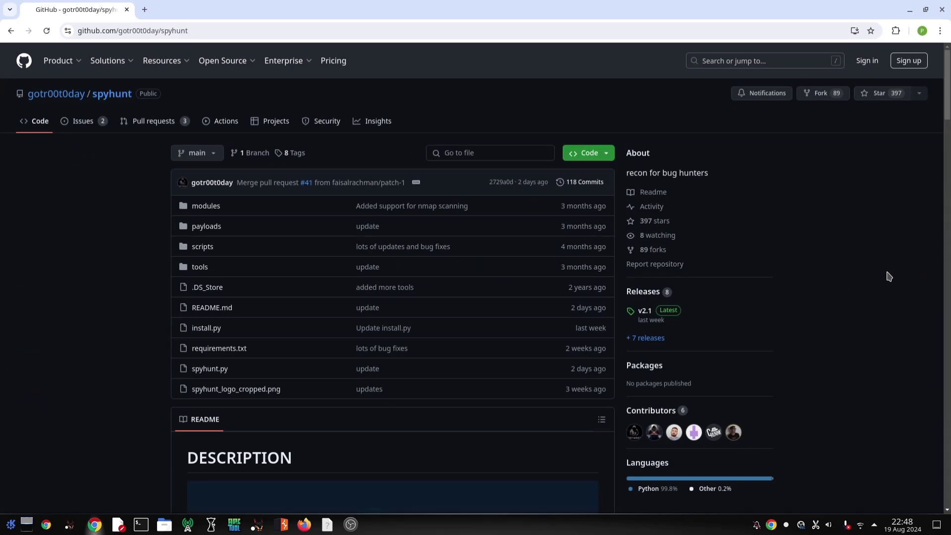
scroll(889, 276, down, 10)
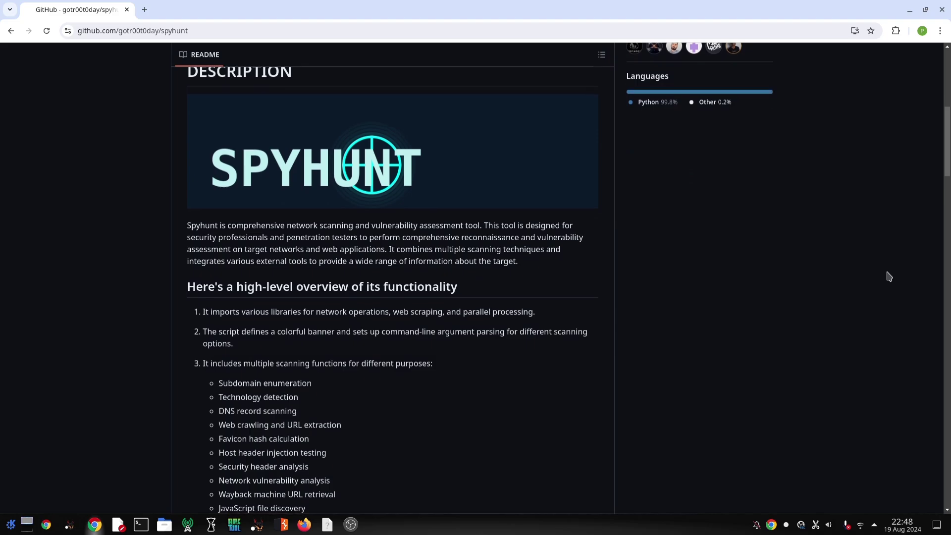
scroll(889, 277, down, 1)
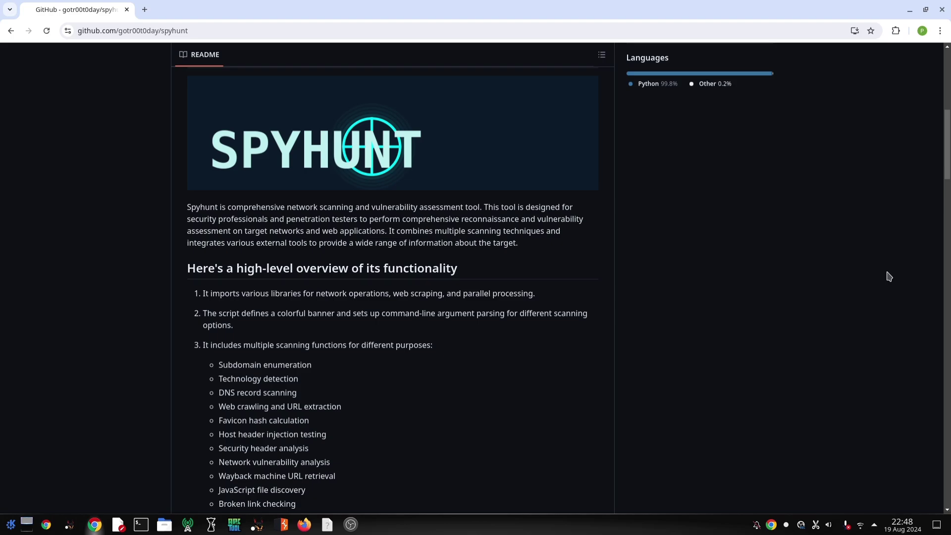
scroll(888, 277, down, 5)
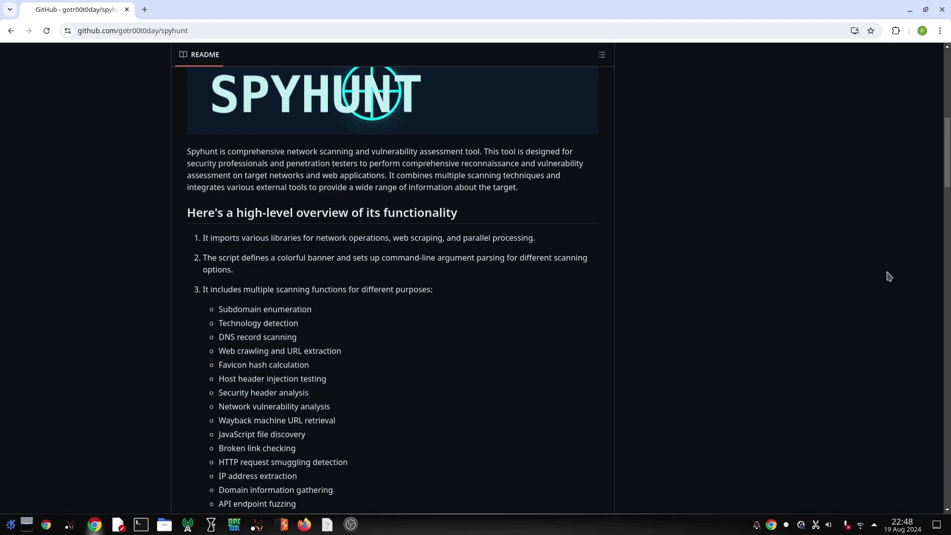
scroll(889, 277, down, 3)
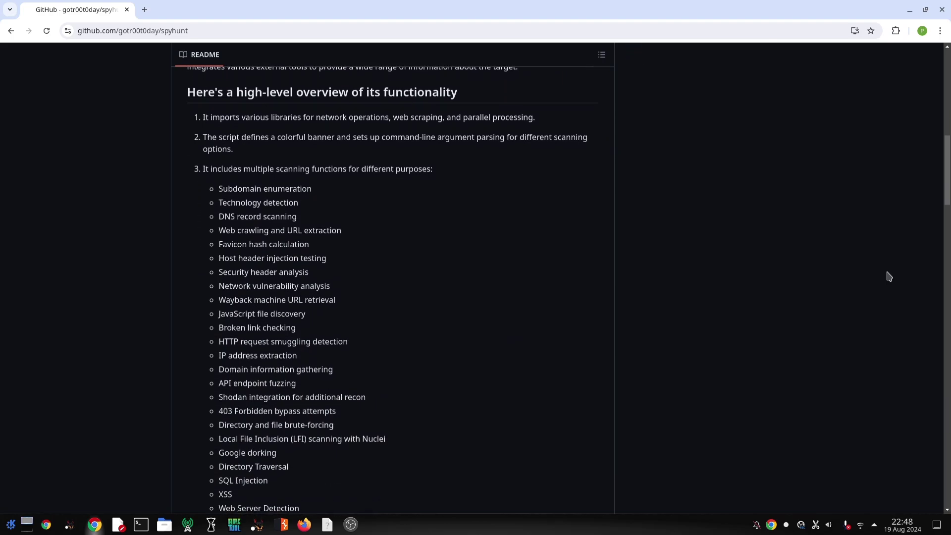
scroll(888, 276, down, 6)
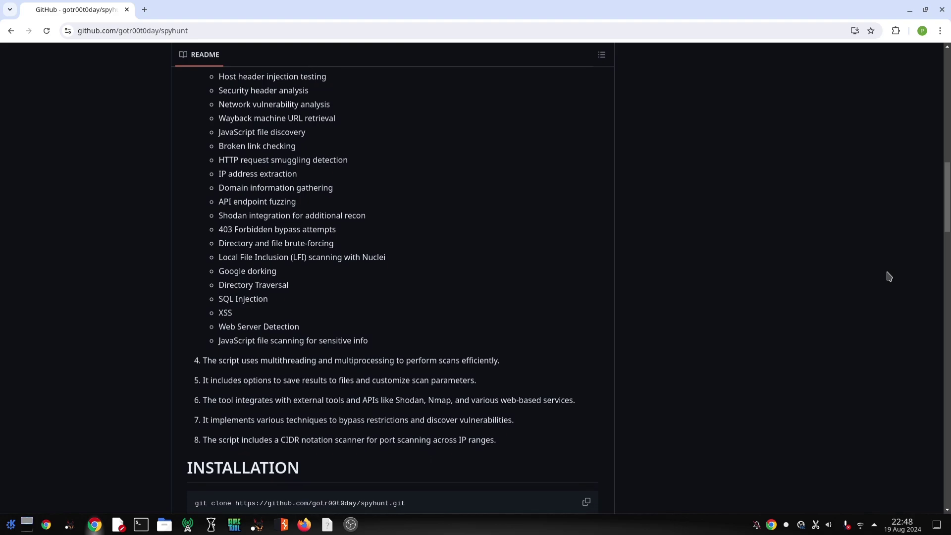
scroll(889, 276, down, 6)
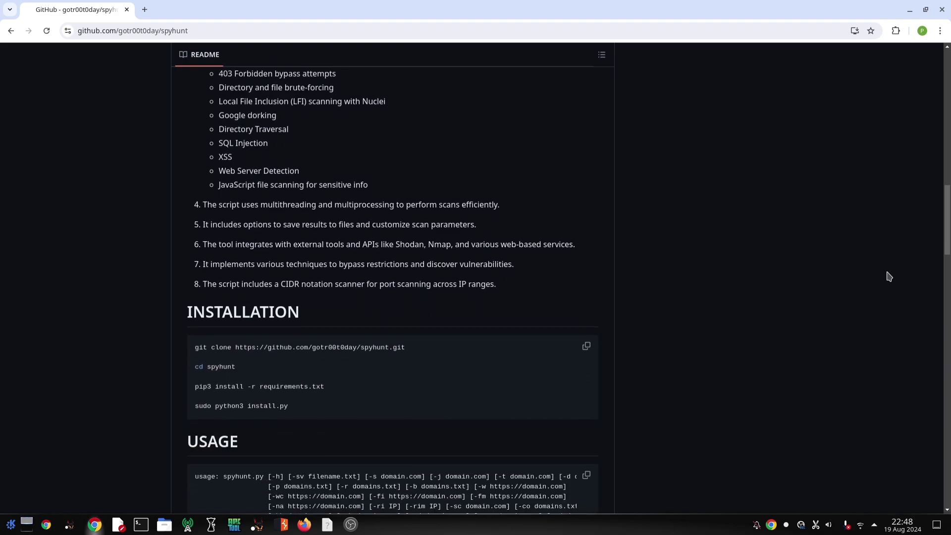
scroll(889, 277, down, 2)
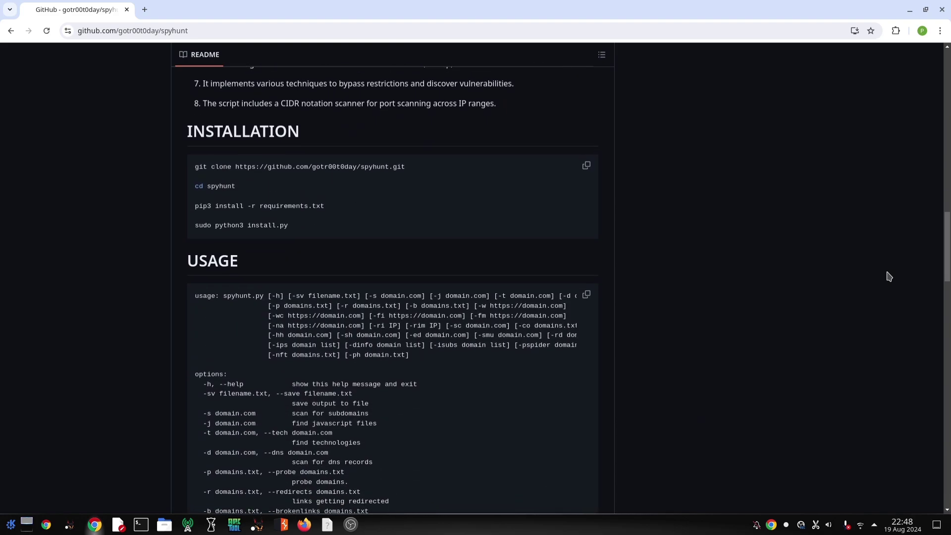
scroll(889, 276, down, 6)
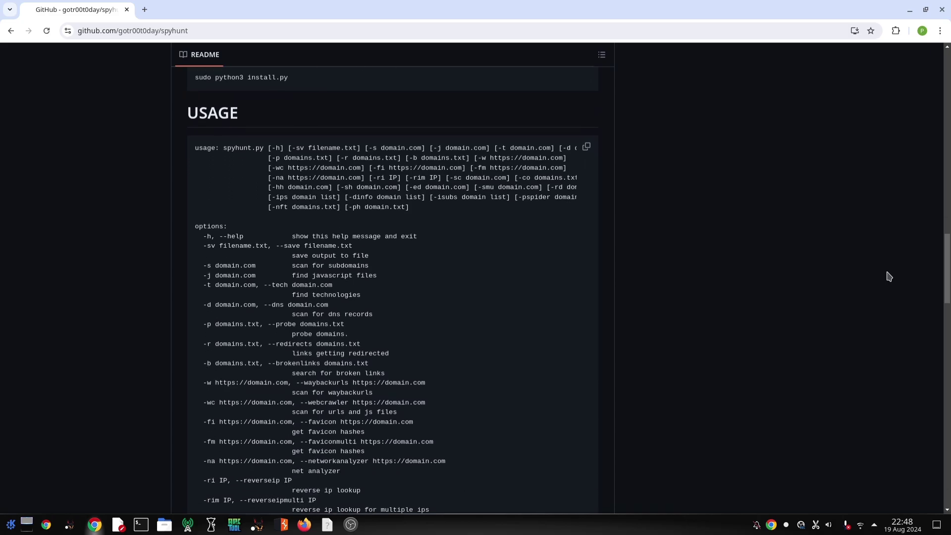
scroll(889, 277, down, 15)
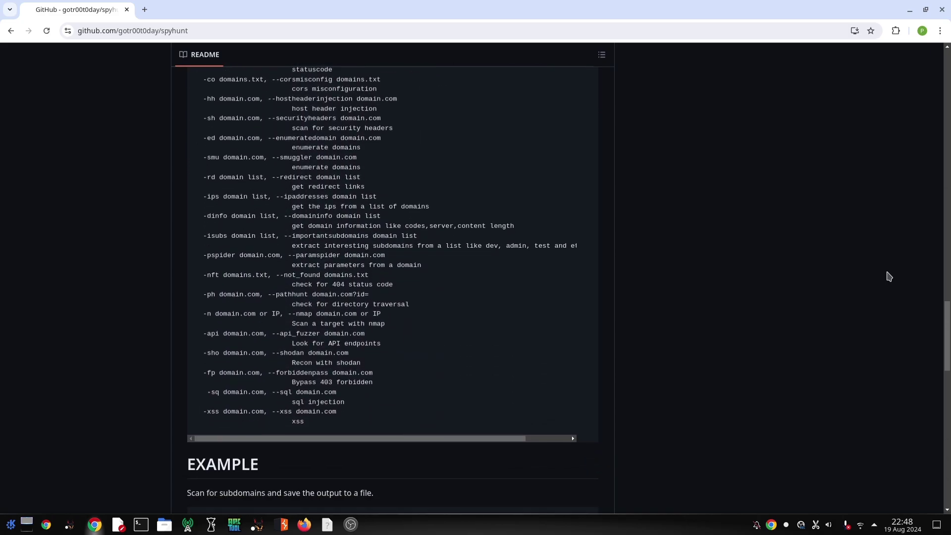
scroll(889, 276, down, 3)
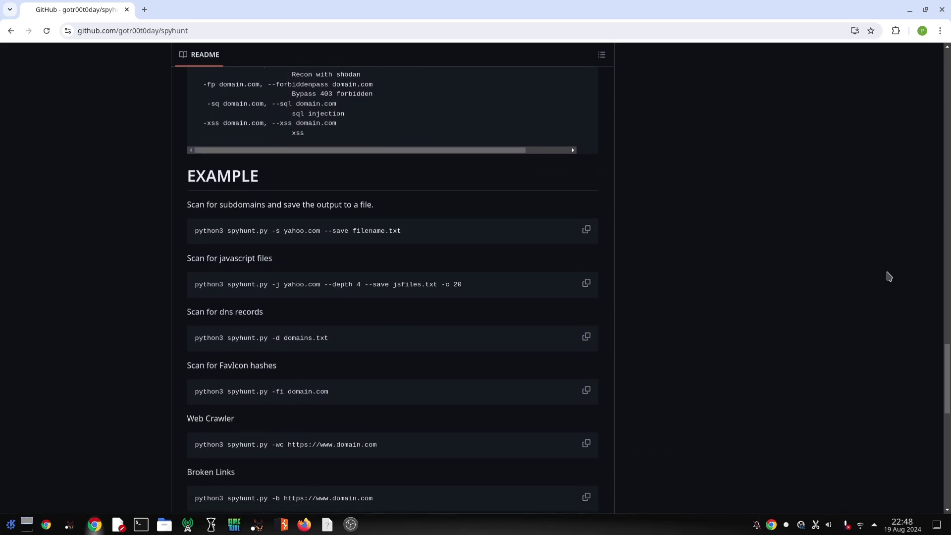
scroll(889, 276, down, 1)
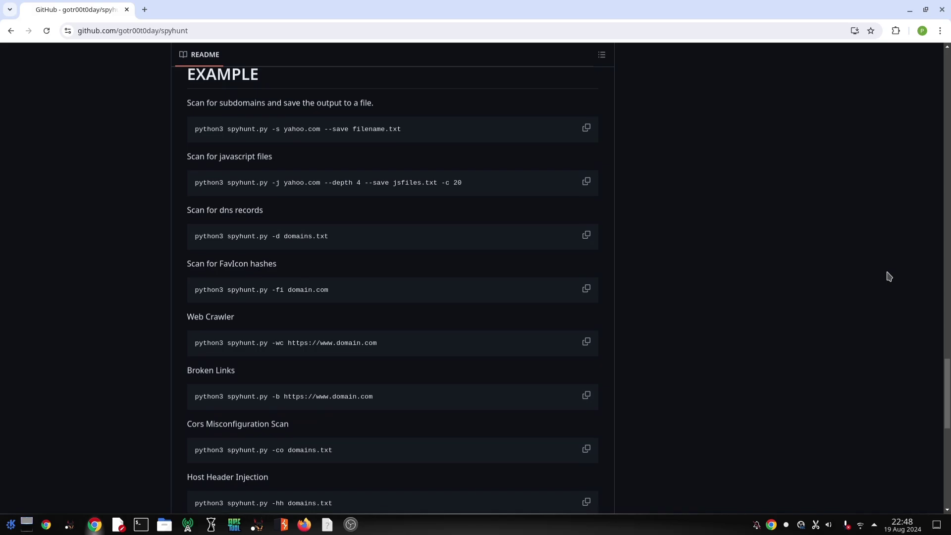
scroll(888, 276, down, 2)
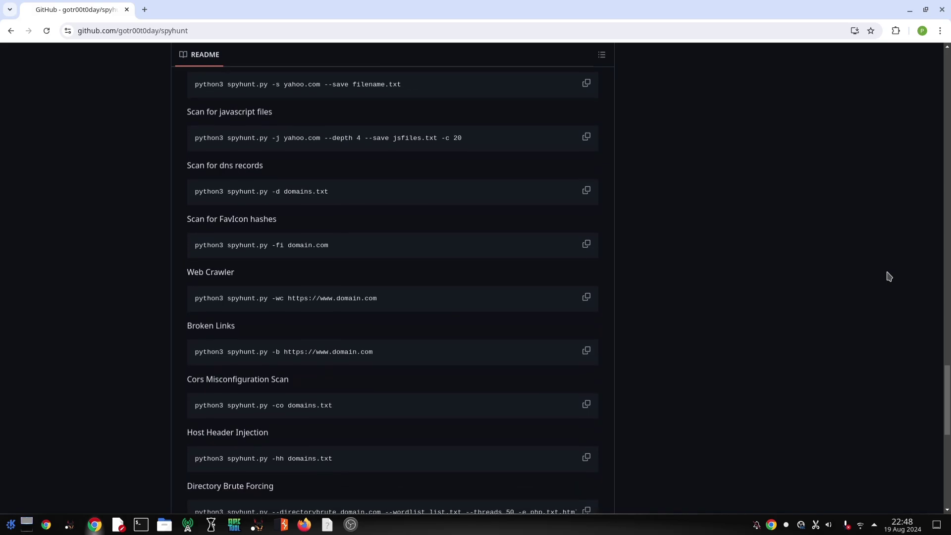
scroll(888, 276, down, 8)
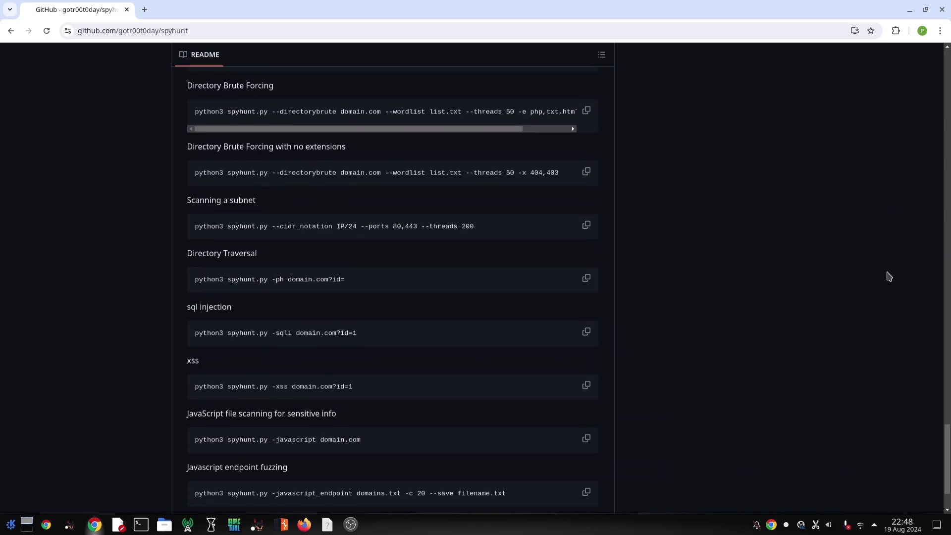
- Copy the README's installation commands and run them in a new terminal to clone spyhunt and install its requirements and tools
scroll(888, 277, up, 20)
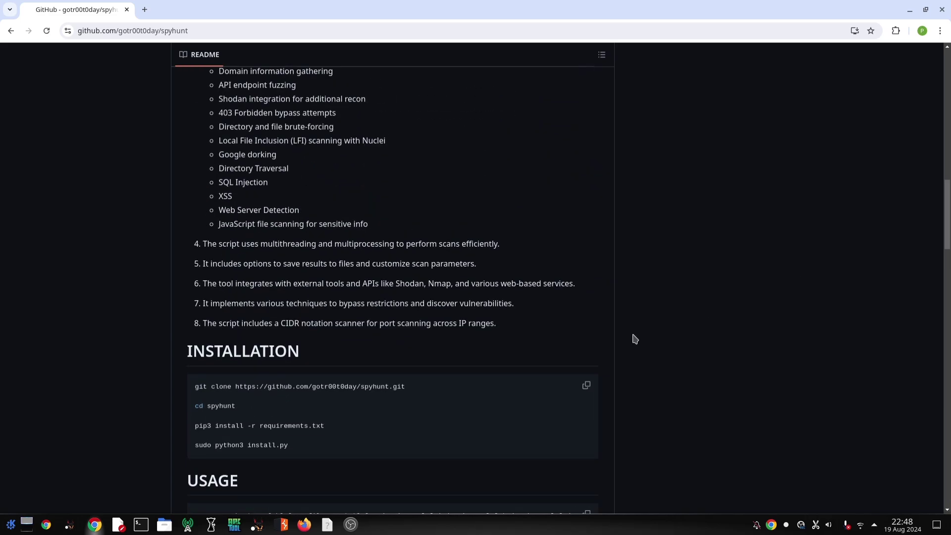
click(587, 386)
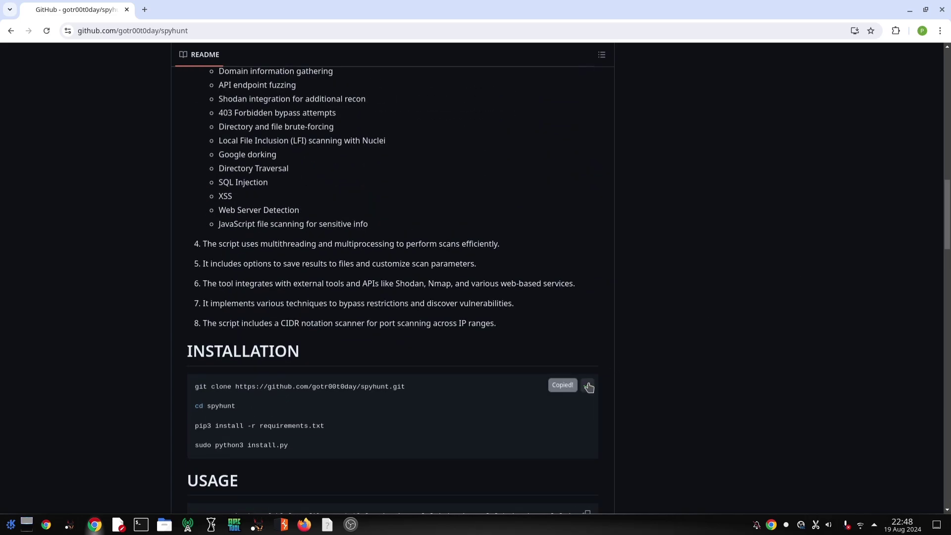
key(ctrl+alt+t)
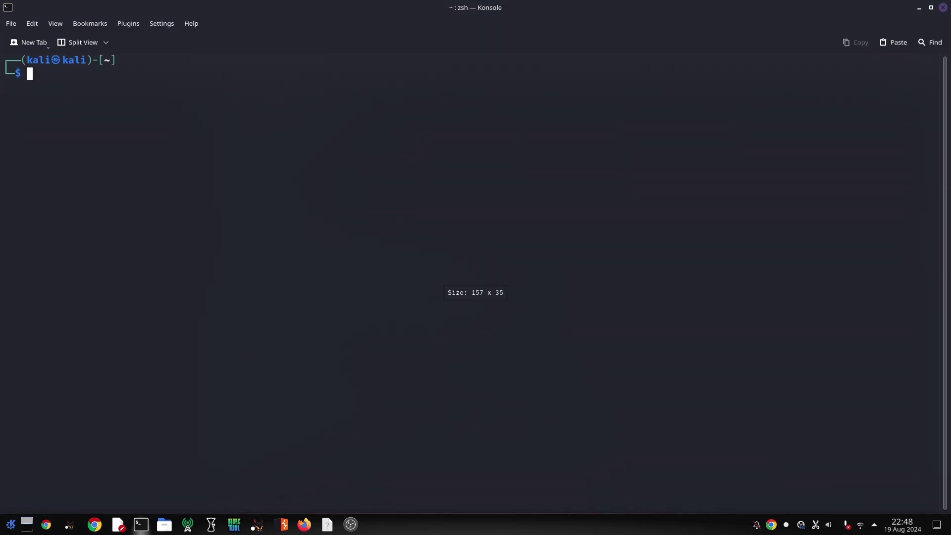
key(ctrl+shift+v)
key(Return)
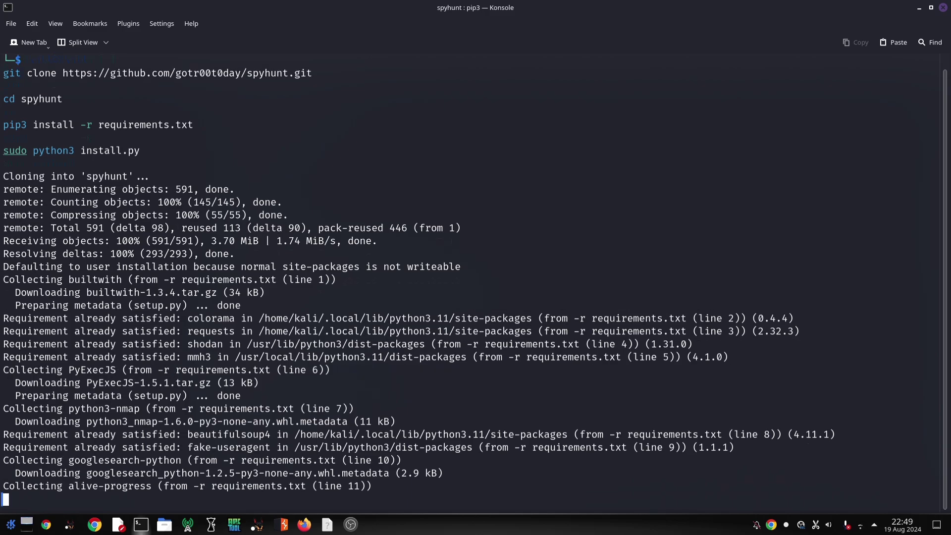
key(Return)
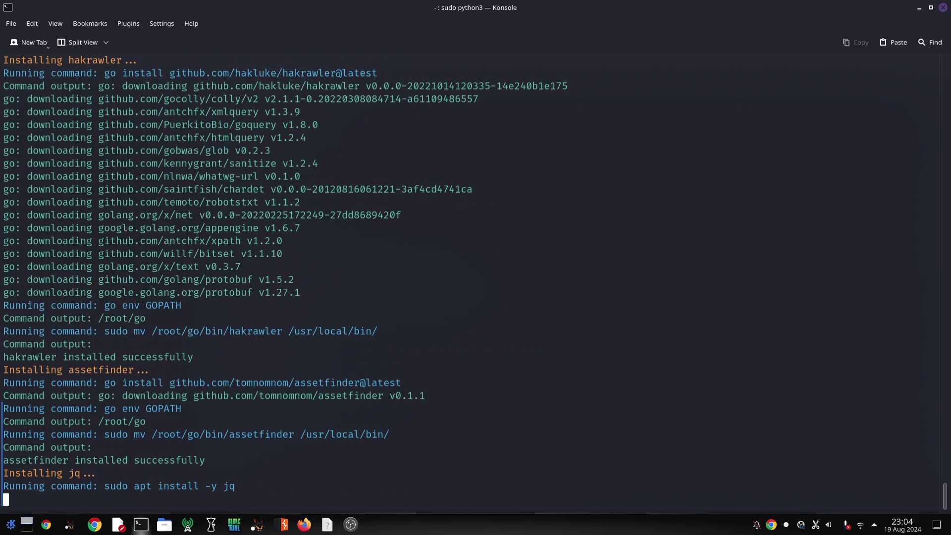
- List the files in the spyhunt folder and display the script's help with python3 spyhunt.py -h
text(ls)
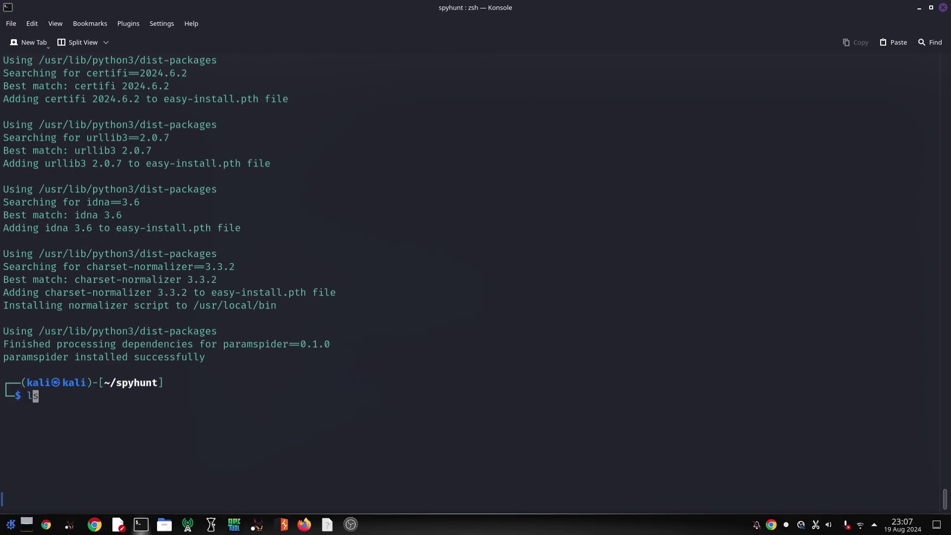
key(Return)
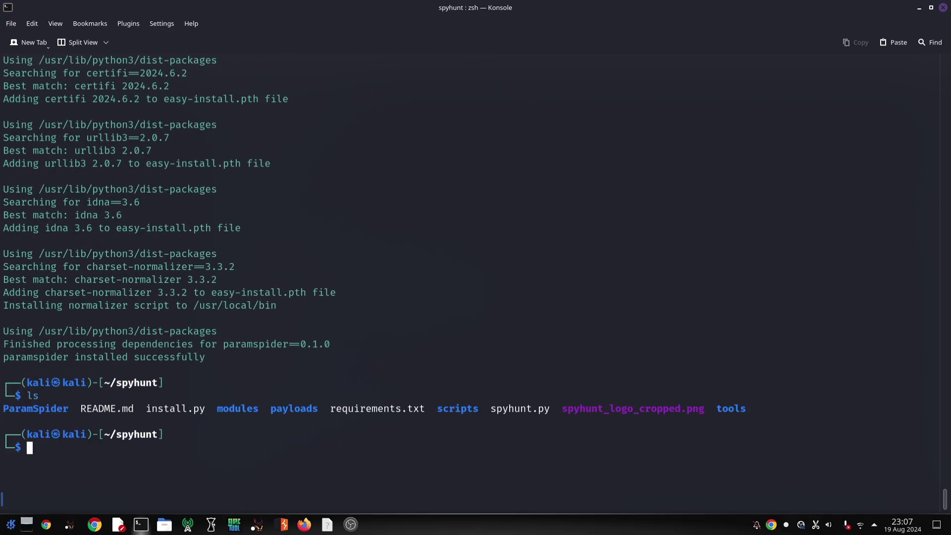
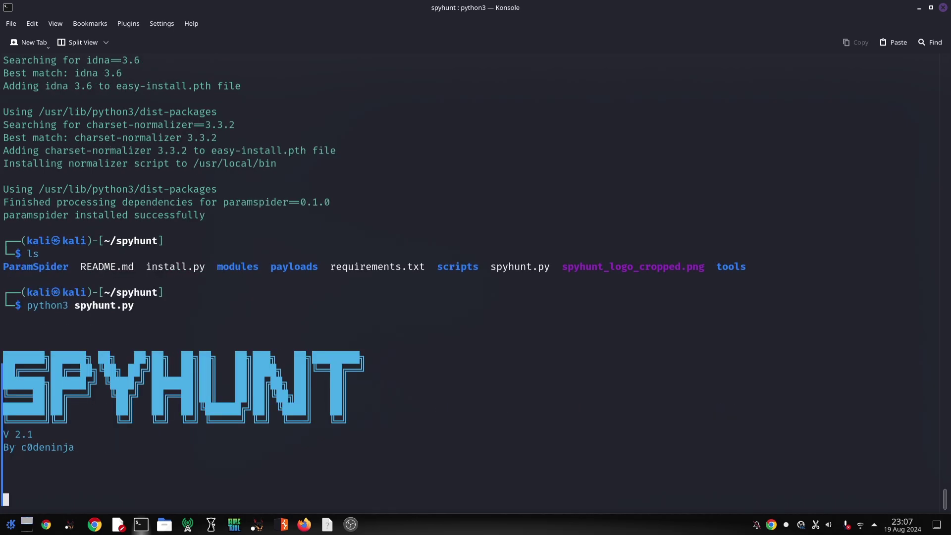
key(Up)
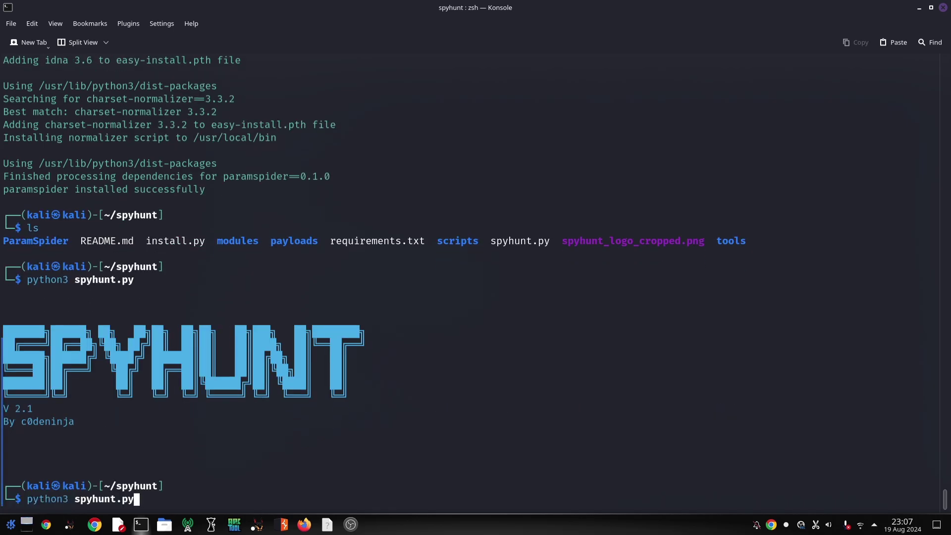
text(-h)
key(Return)
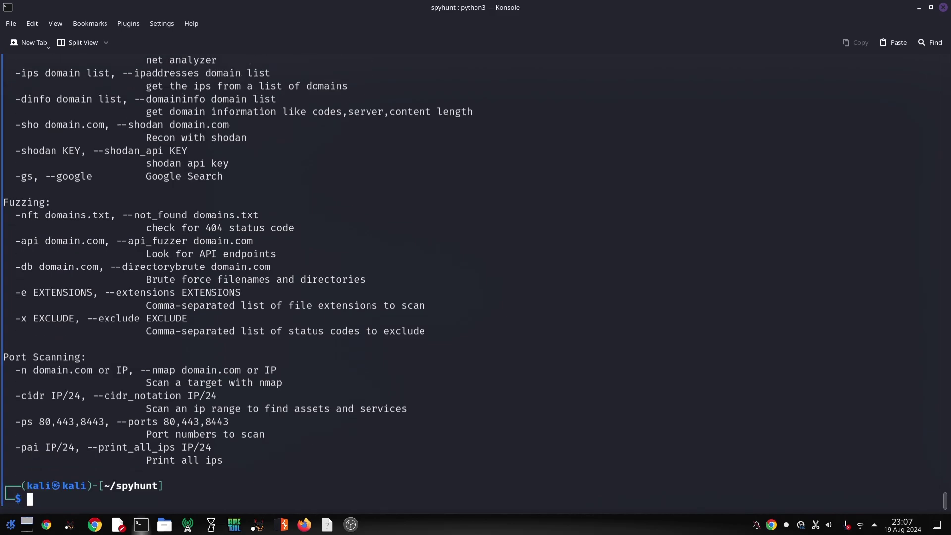
- Examine the spyhunt help output, from the usage summary through the vulnerability, crawler, passive recon, fuzzing and port scanning options
scroll(48, 363, up, 20)
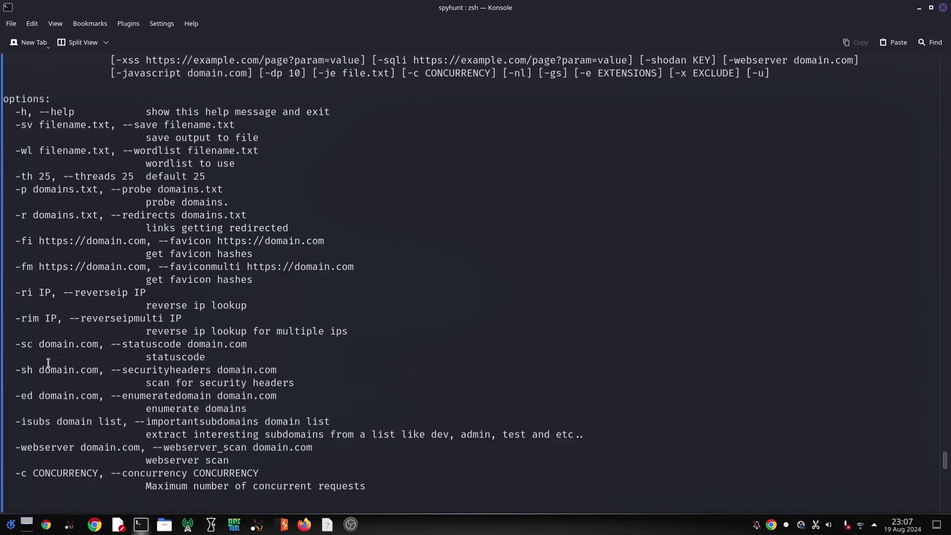
scroll(48, 363, up, 2)
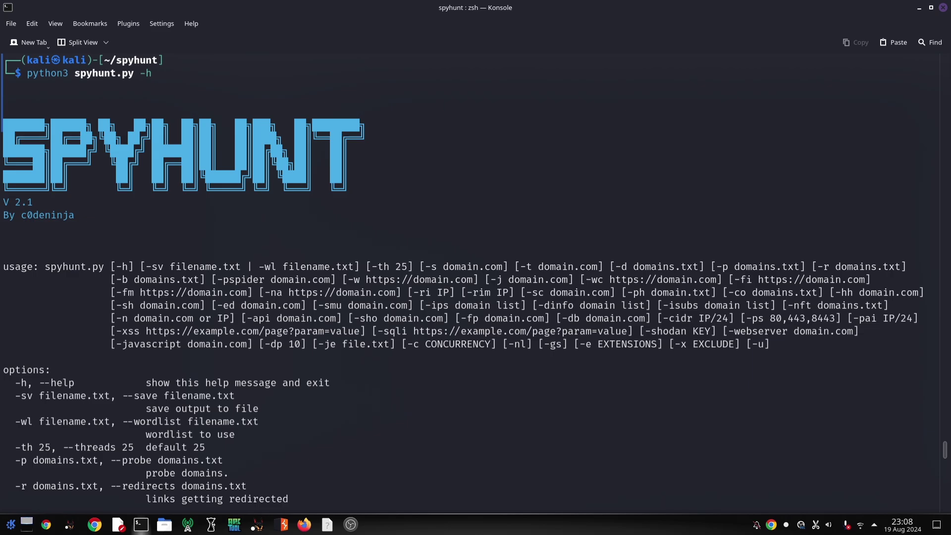
scroll(187, 355, down, 7)
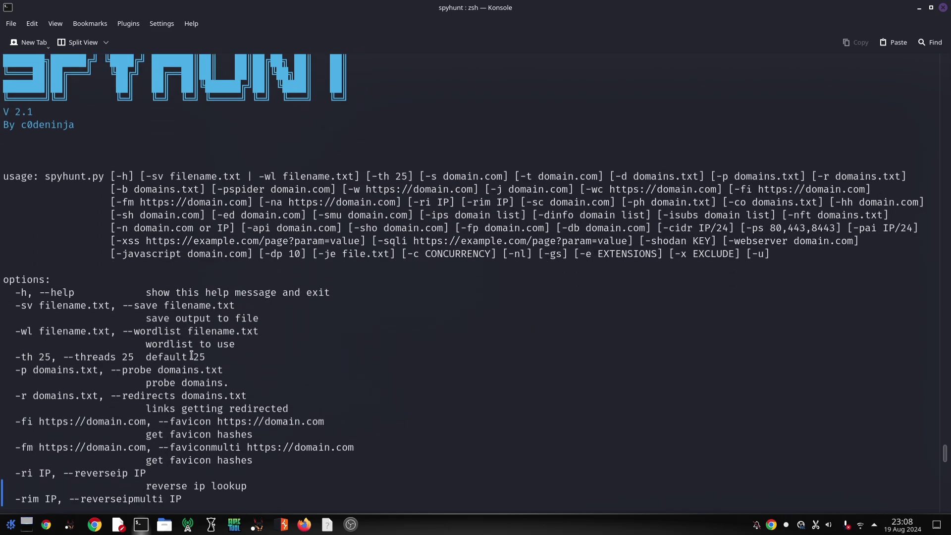
scroll(191, 355, down, 4)
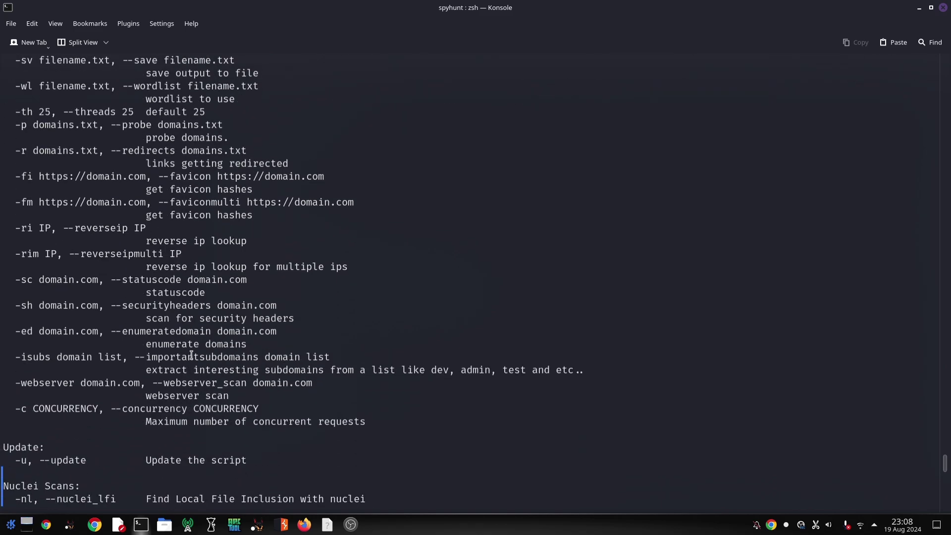
scroll(191, 355, down, 5)
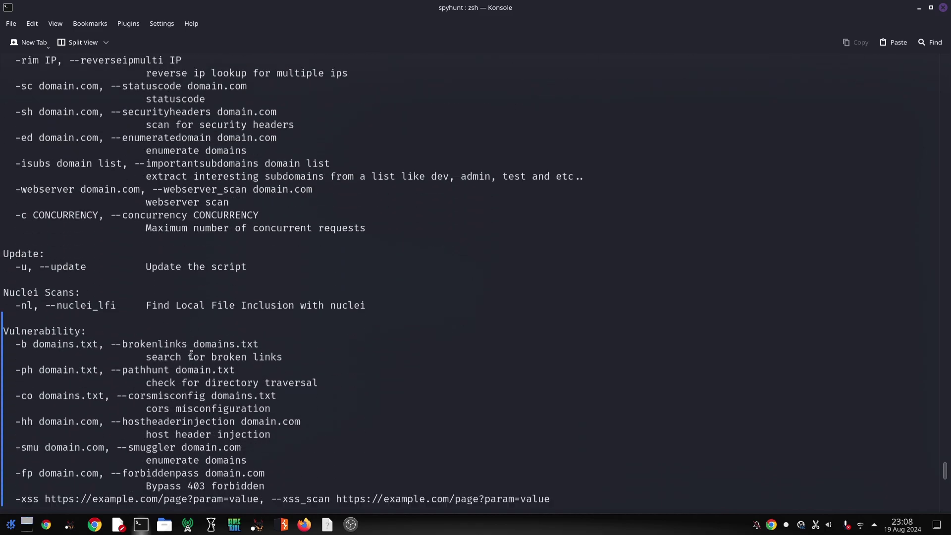
scroll(191, 355, down, 7)
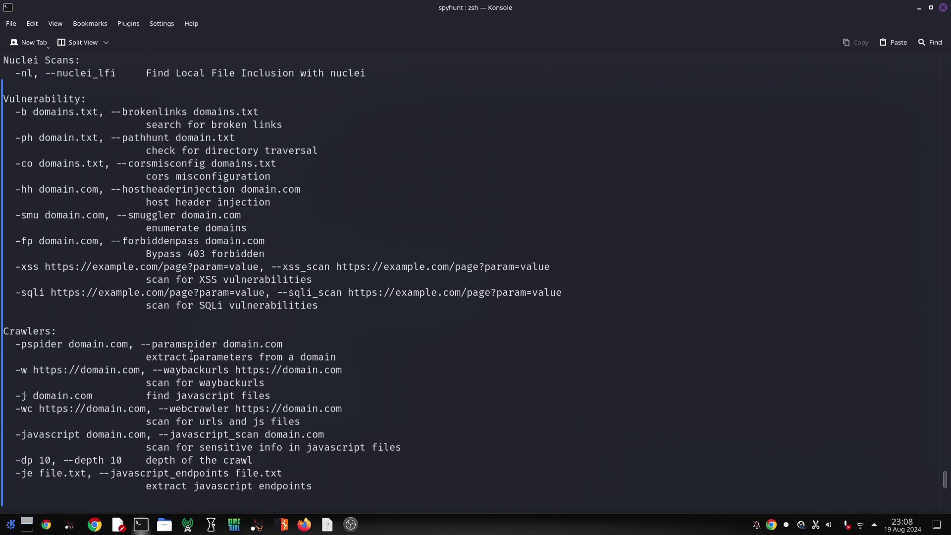
scroll(192, 355, down, 7)
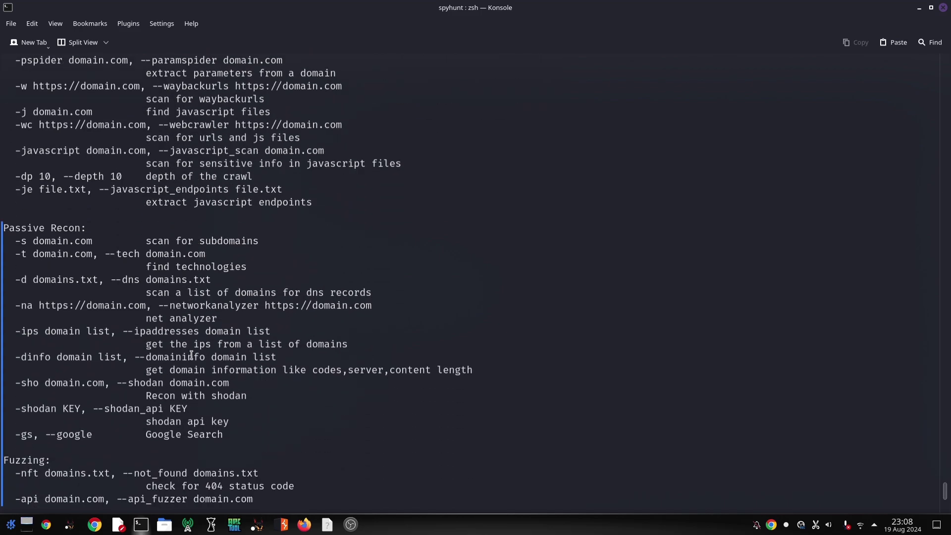
scroll(191, 355, down, 3)
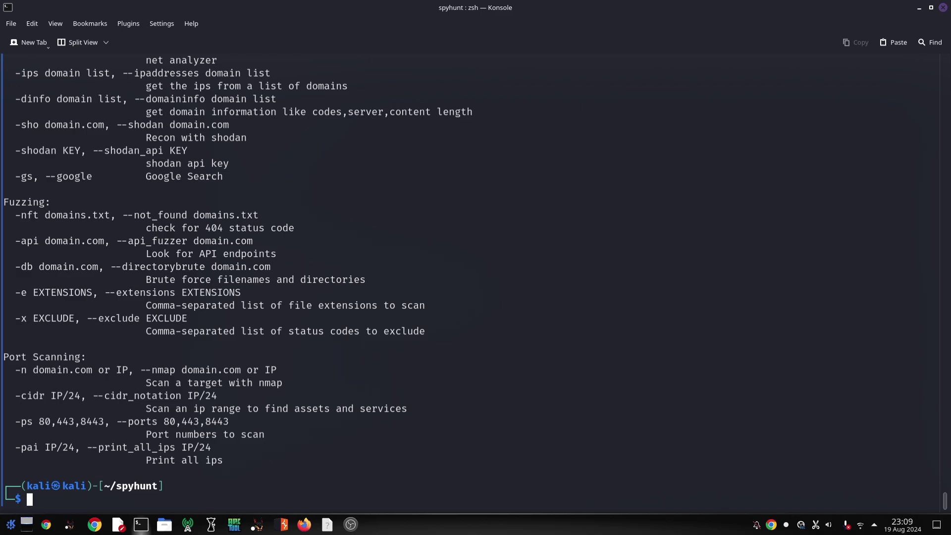
scroll(227, 331, up, 20)
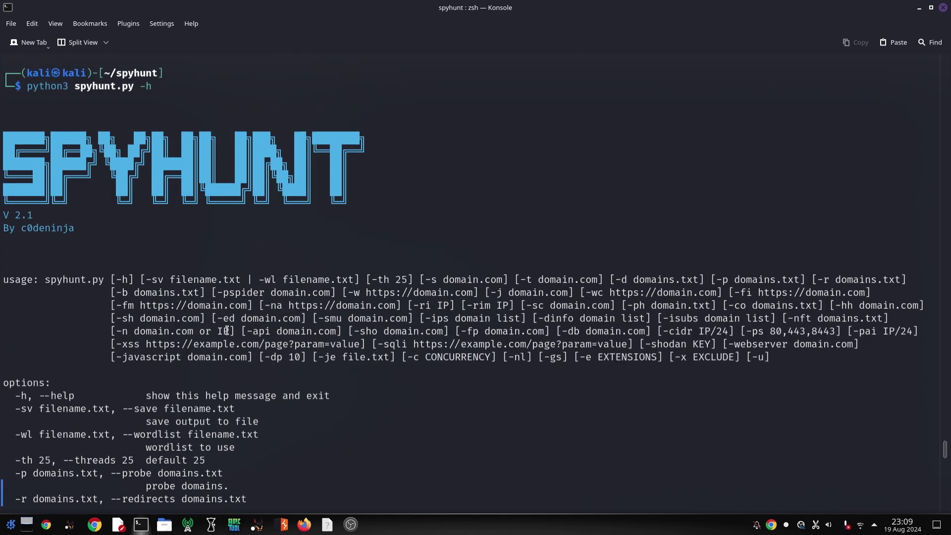
scroll(226, 331, down, 1)
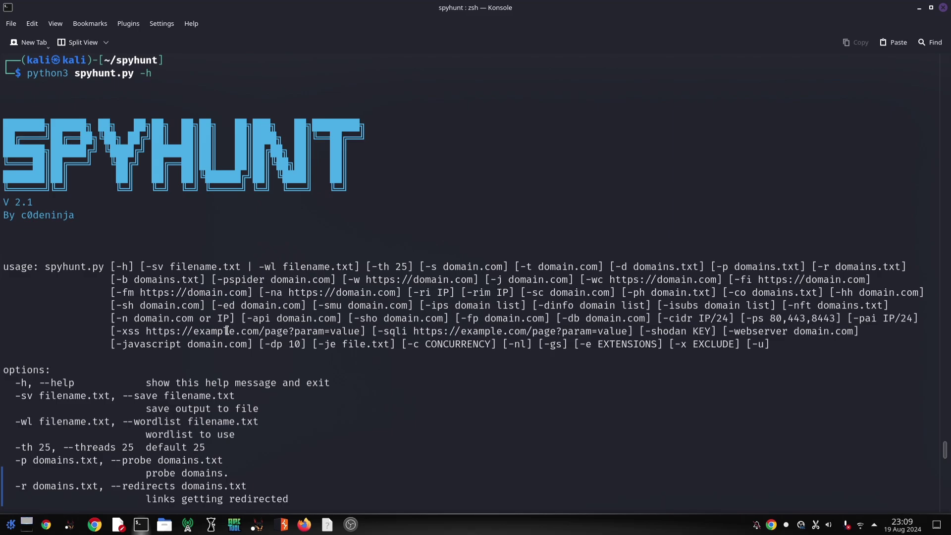